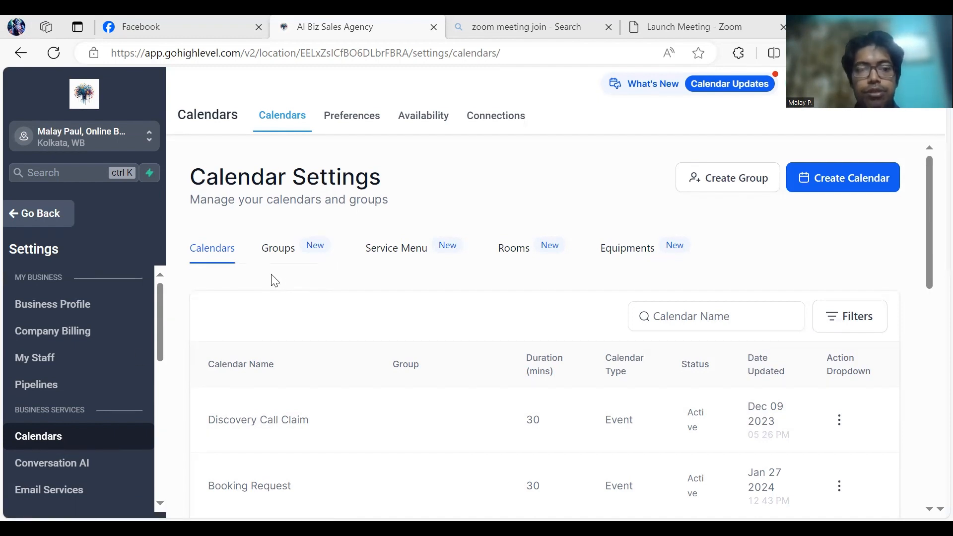
Filter the calendar list by the Service calendar type
scroll(841, 330, "down", 1)
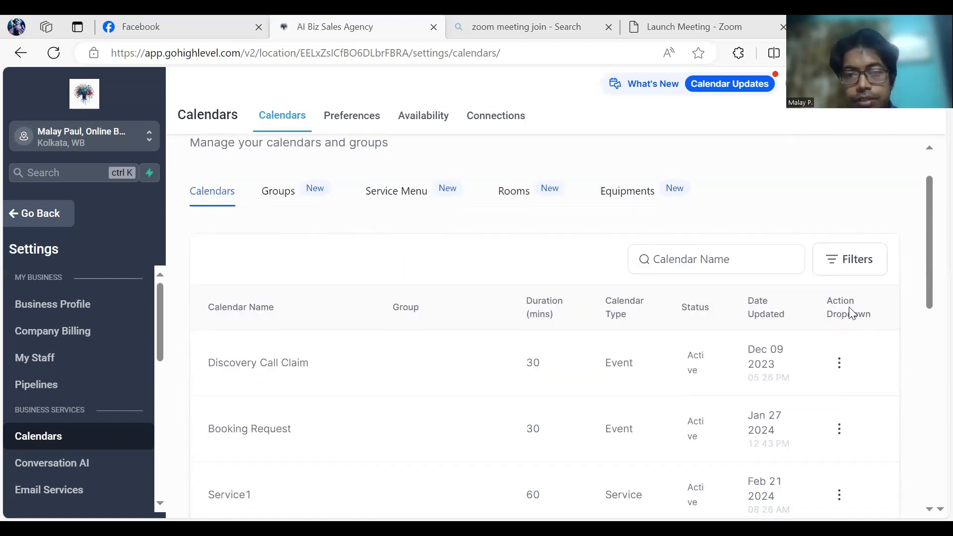
left_click(852, 258)
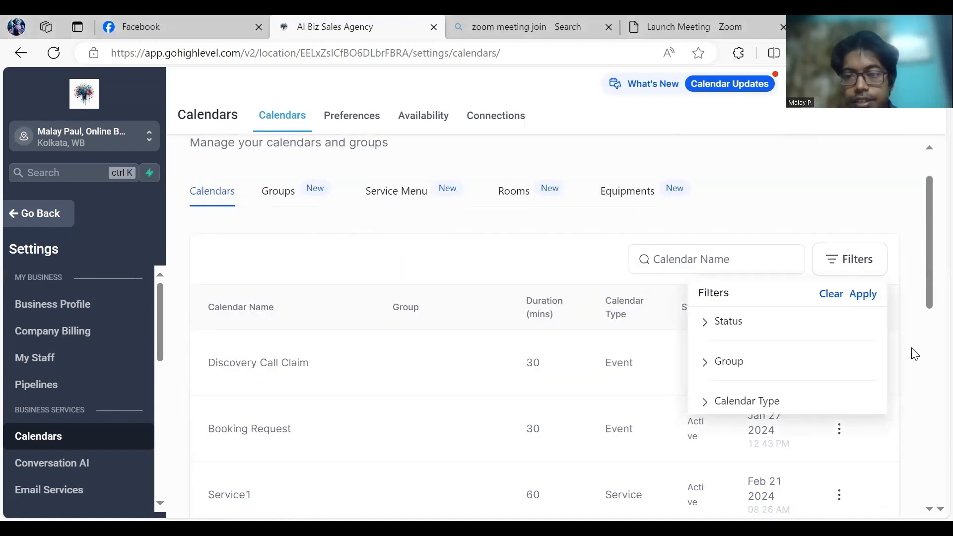
left_click(543, 338)
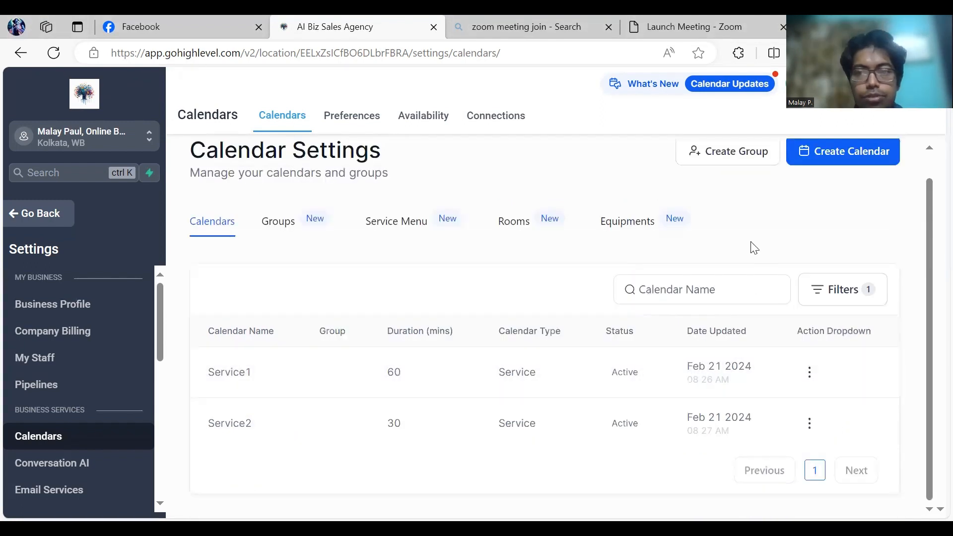
Start a new Service Calendar named "service3" and assign Man 1 as its staff member
scroll(735, 209, "up", 1)
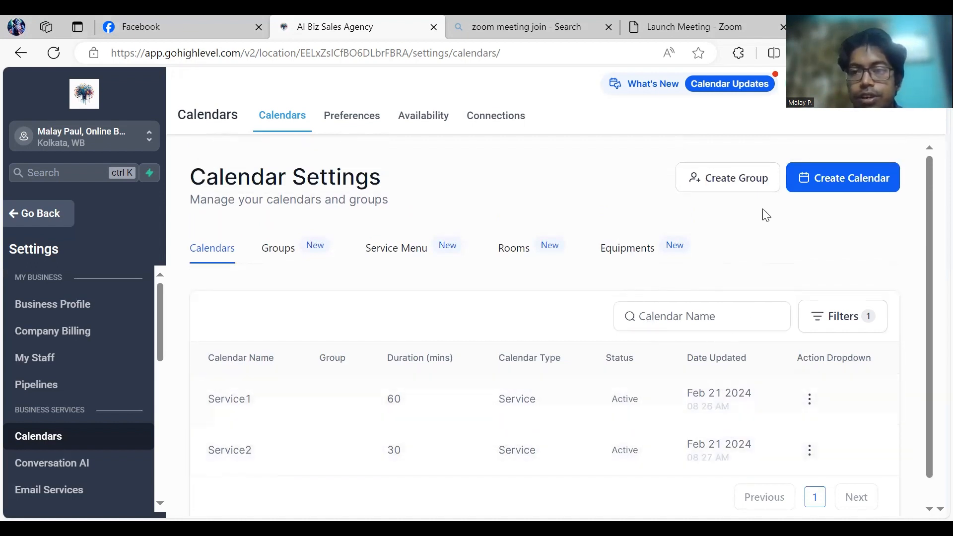
left_click(833, 186)
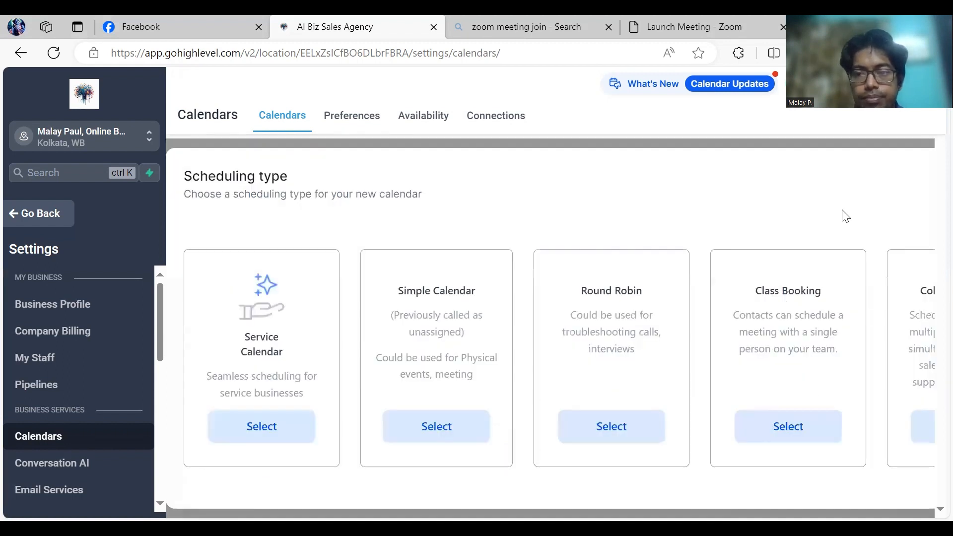
left_click(262, 439)
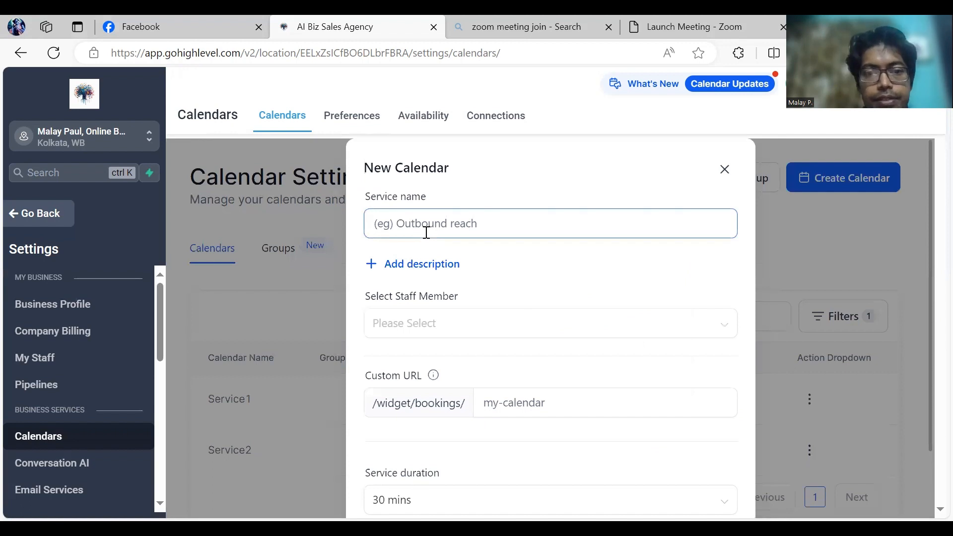
type("ser")
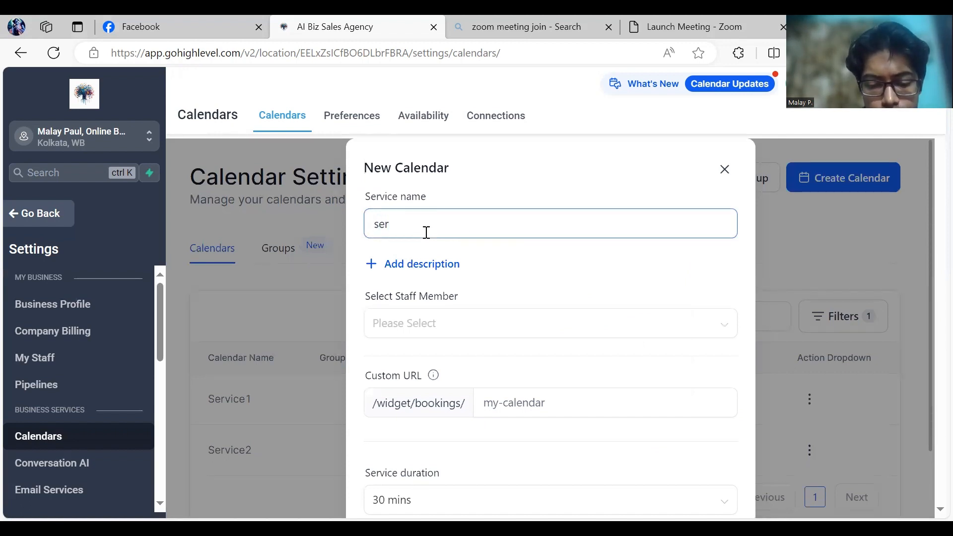
type("vice3")
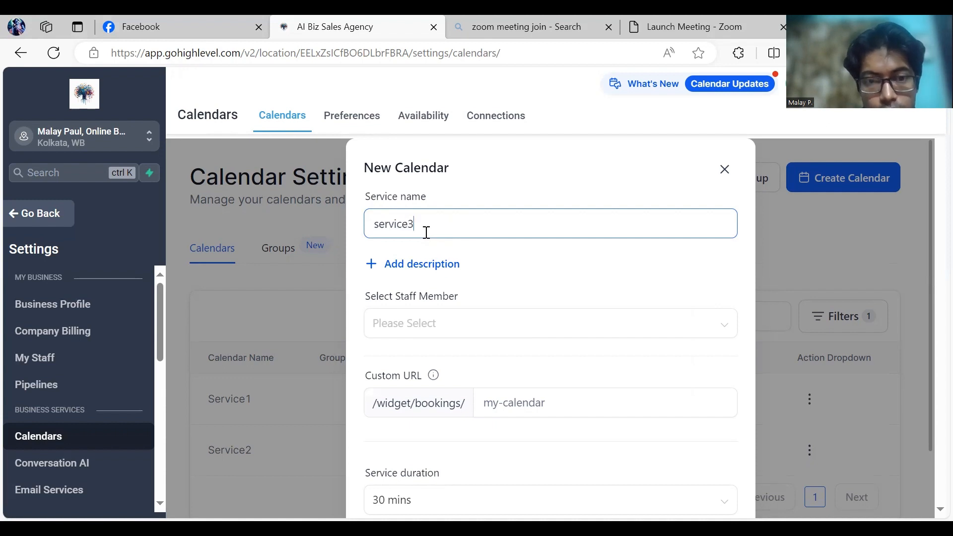
left_click(406, 323)
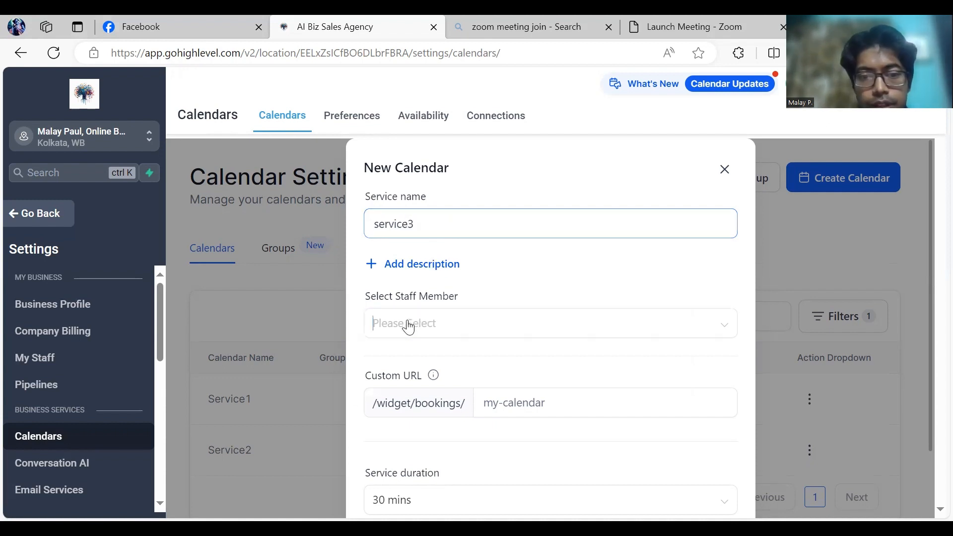
left_click(415, 362)
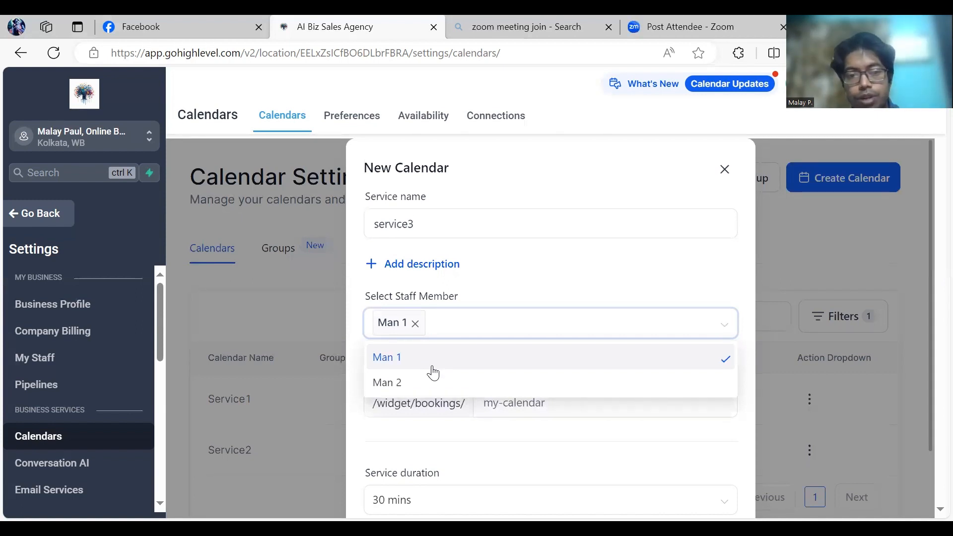
left_click(736, 295)
Set the calendar's custom URL to "service003", create the calendar and dismiss the dialog with its links
scroll(627, 437, "down", 2)
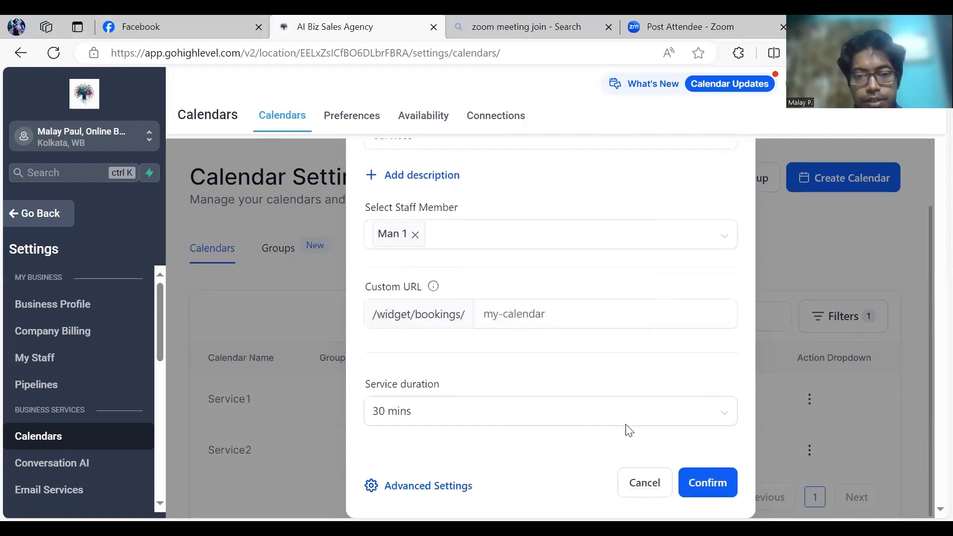
left_click(523, 318)
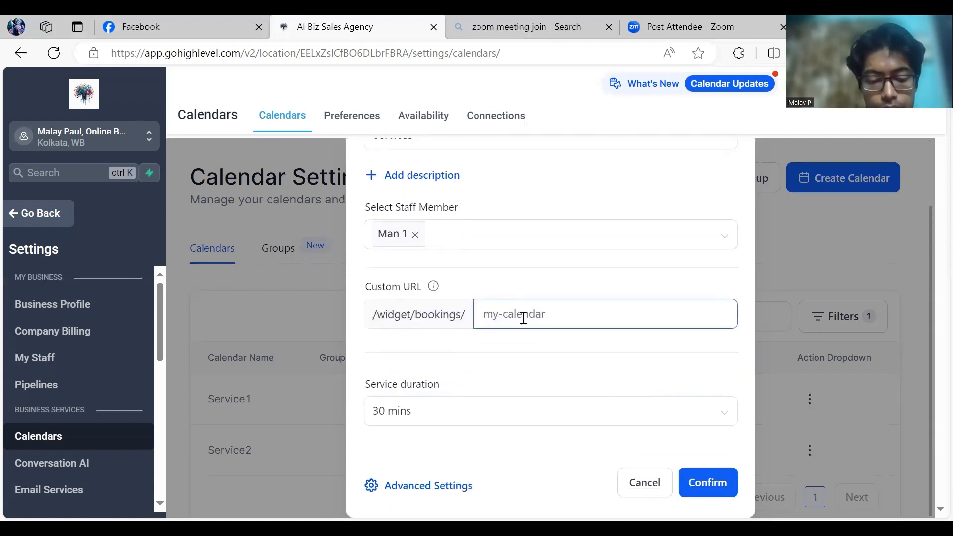
type("servive")
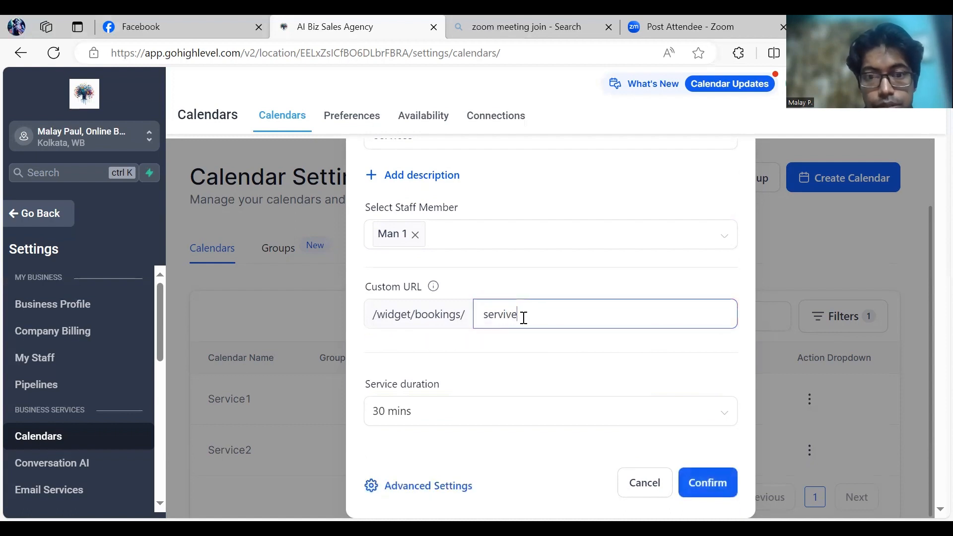
key("BackSpace")
key("BackSpace")
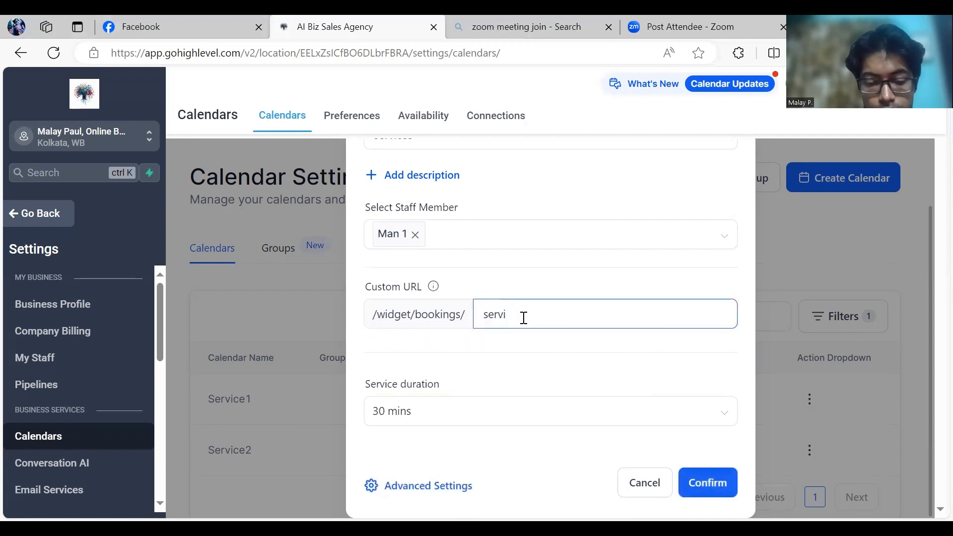
type("ce003")
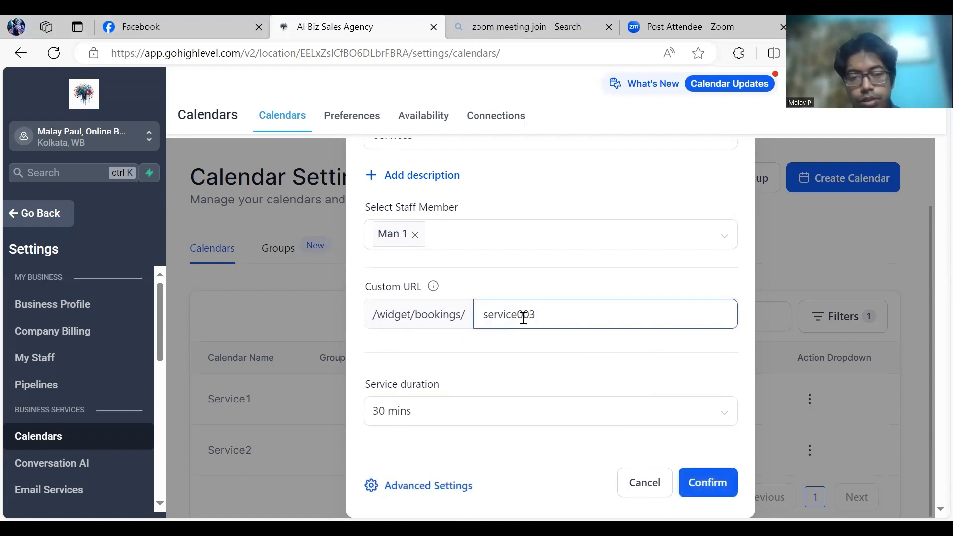
left_click(713, 485)
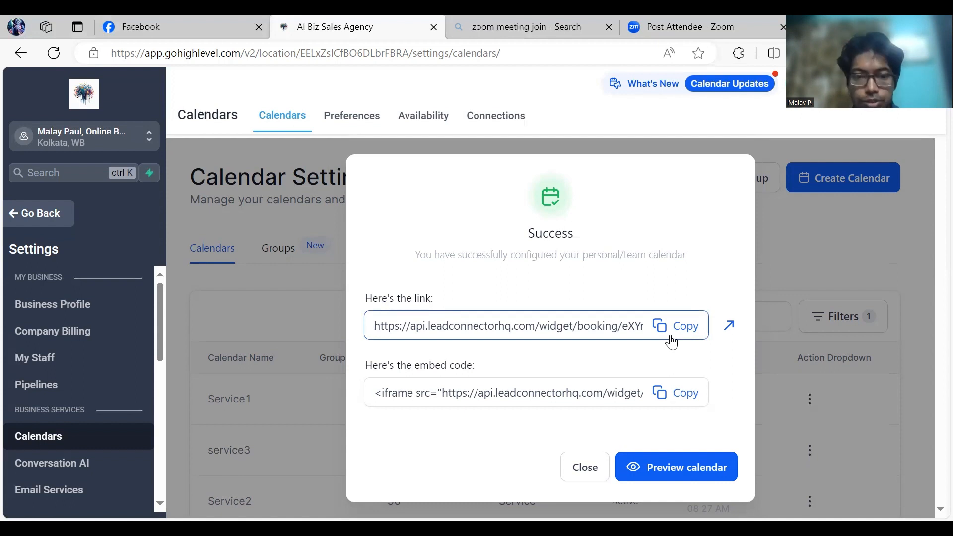
left_click(596, 471)
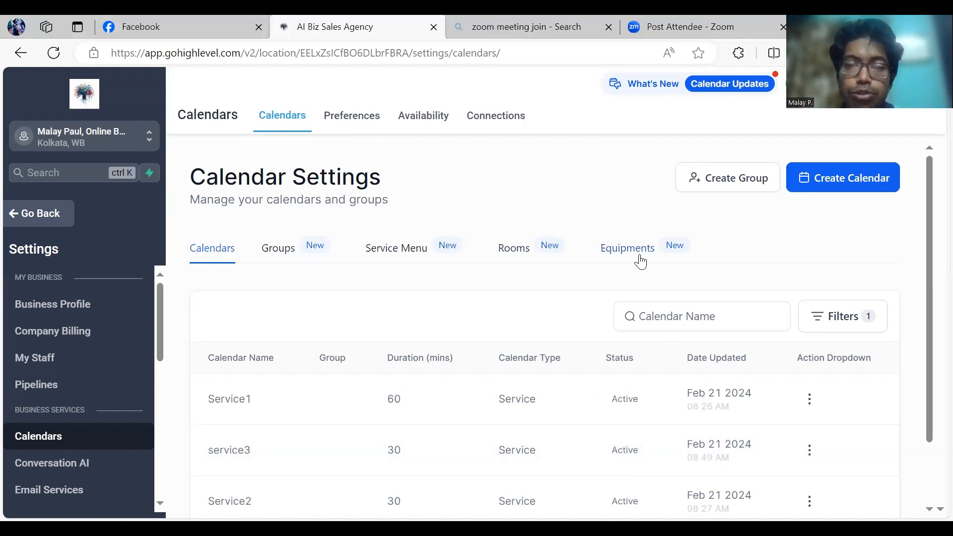
Start a new room named "Room3" with the description "room3"
left_click(513, 248)
scroll(491, 266, "down", 1)
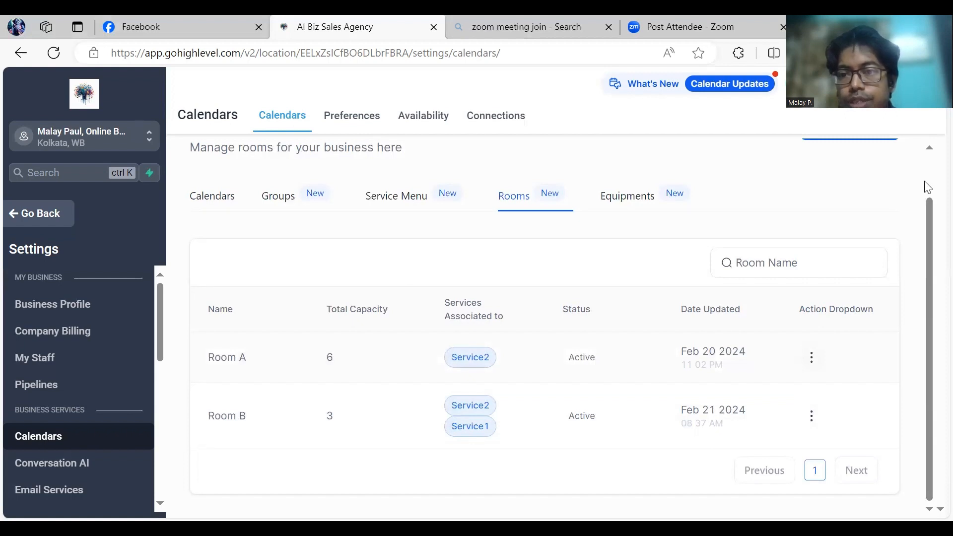
scroll(852, 184, "up", 1)
left_click(851, 184)
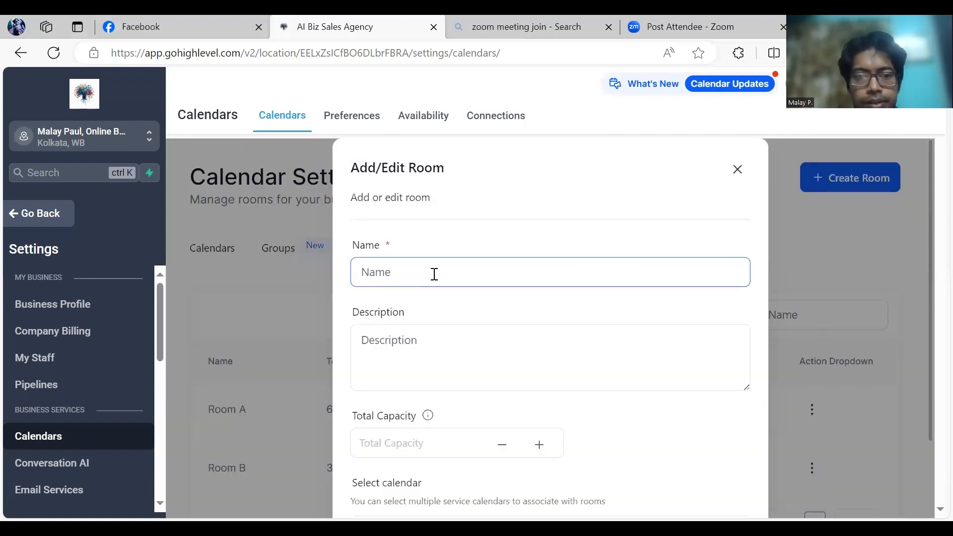
left_click(432, 272)
type("Room")
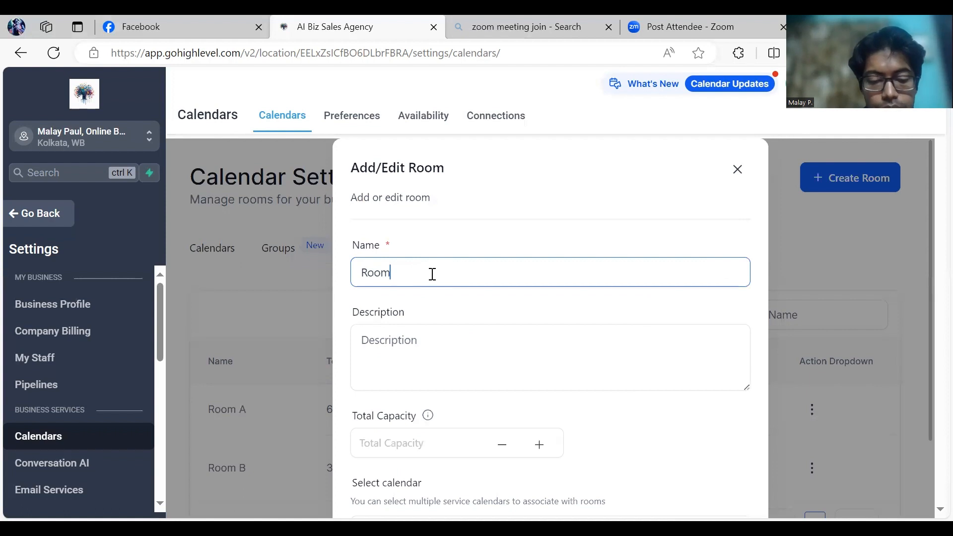
type("3")
left_click(411, 344)
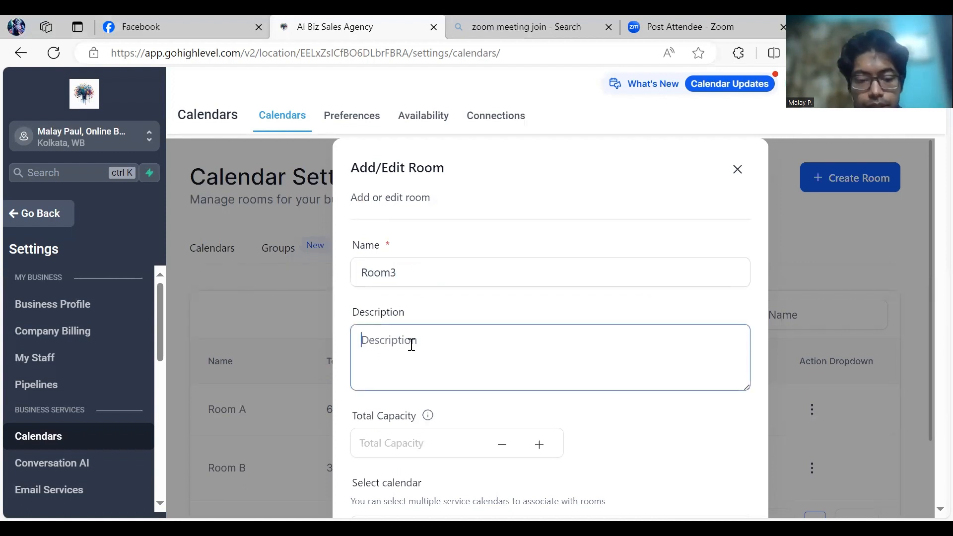
type("room3")
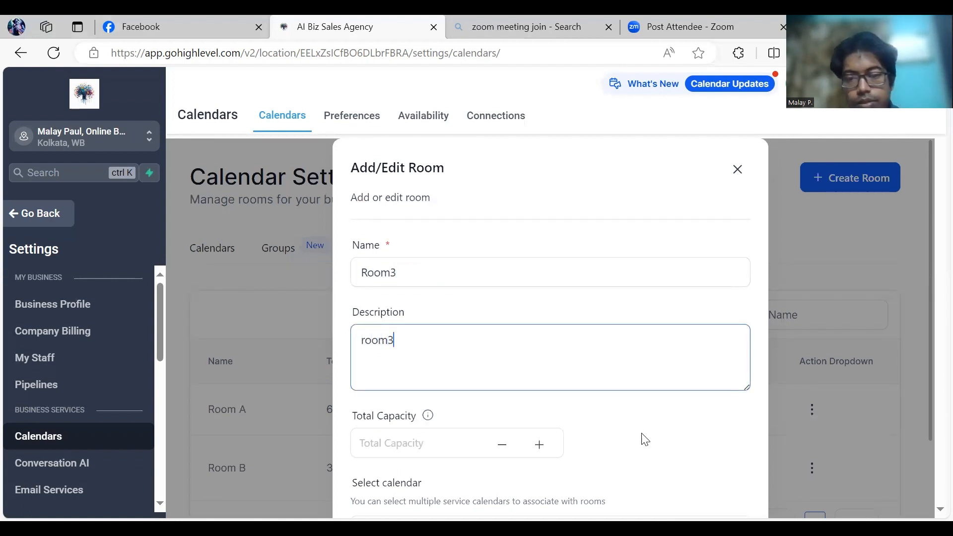
Set the new room's total capacity to 3
scroll(640, 427, "down", 3)
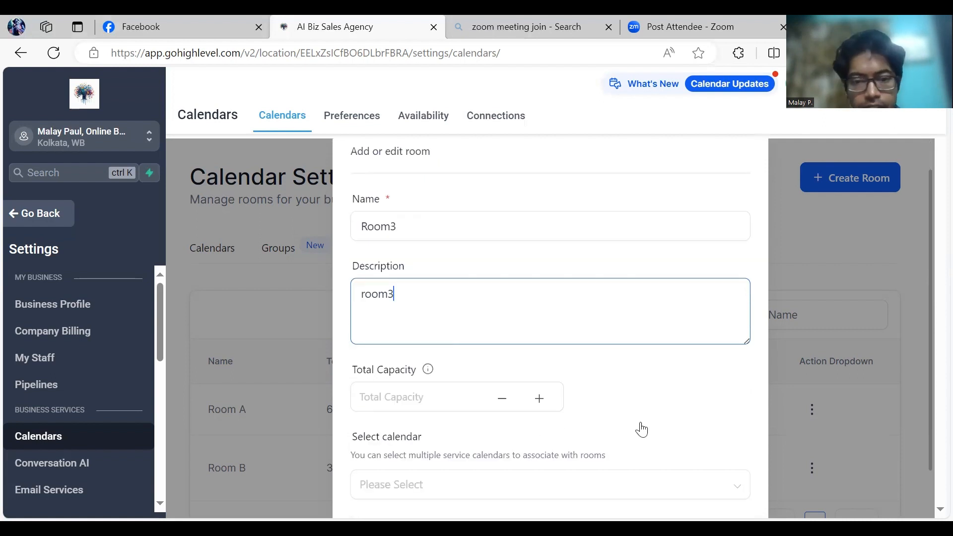
left_click(459, 425)
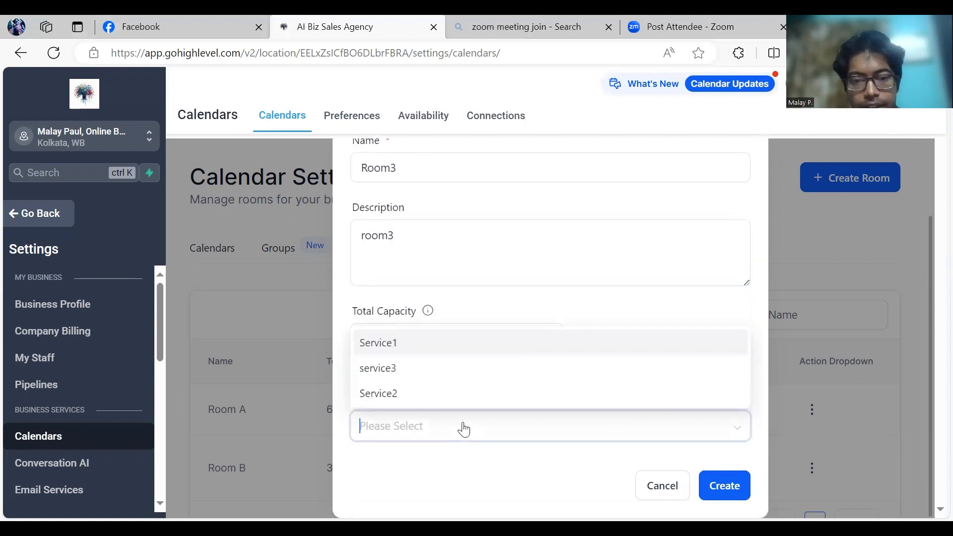
left_click(475, 306)
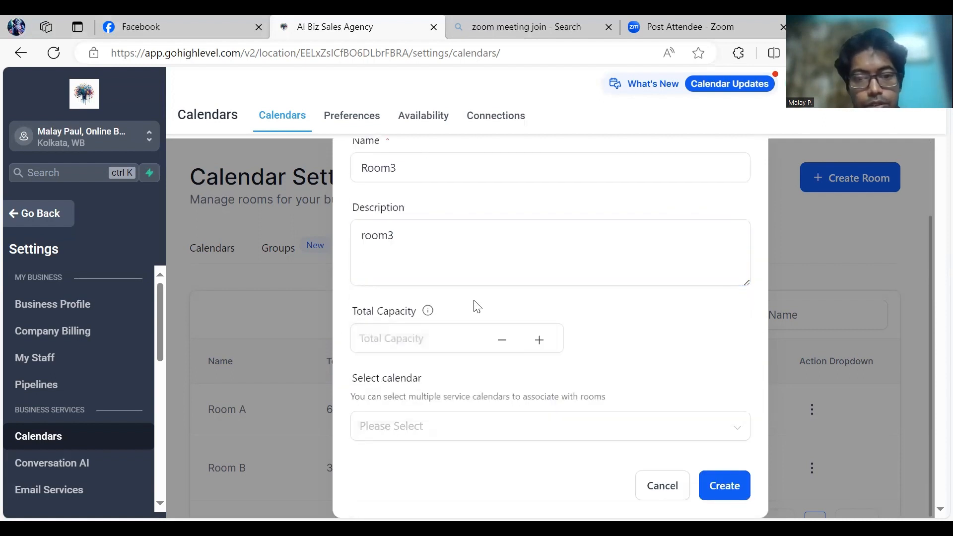
left_click(438, 337)
left_click(645, 354)
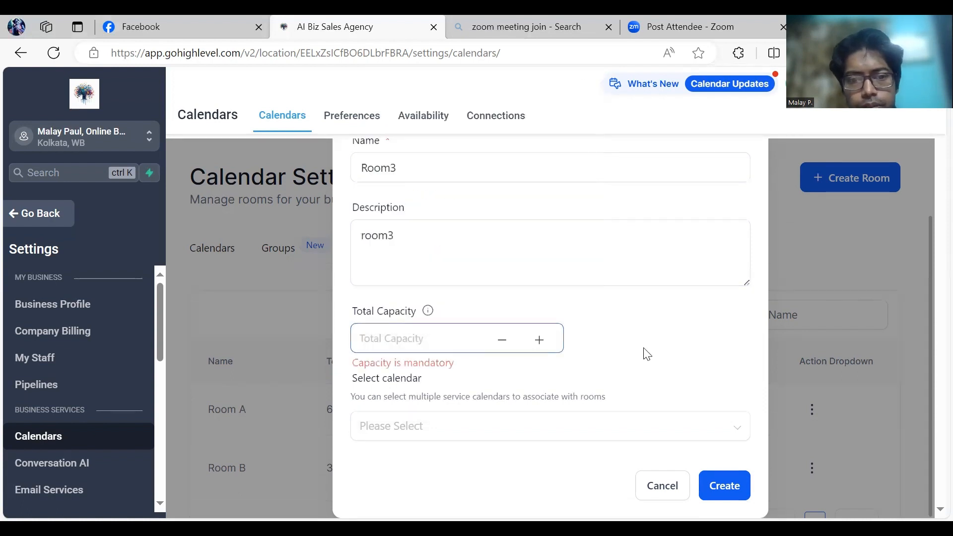
left_click(539, 341)
left_click(539, 340)
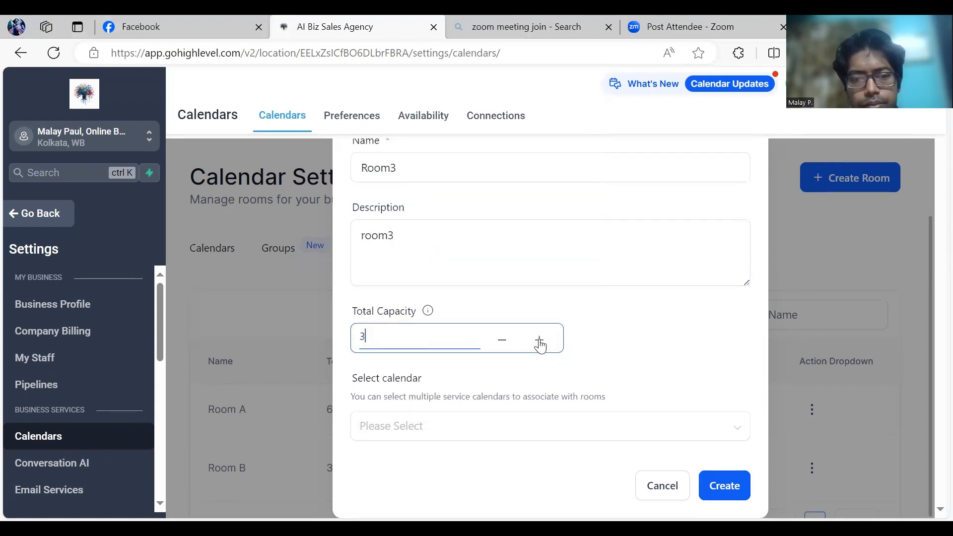
left_click(539, 340)
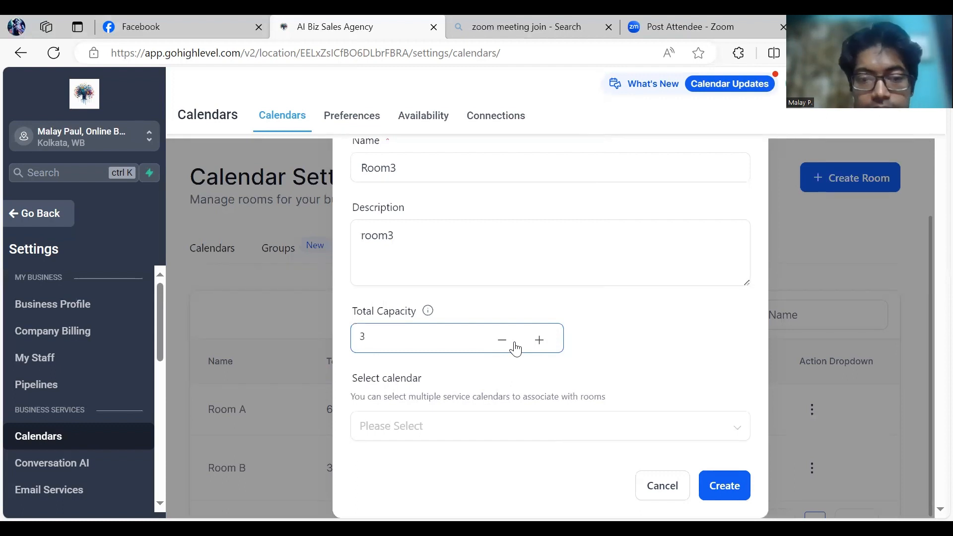
Associate the room with the service3 calendar and create it
left_click(466, 430)
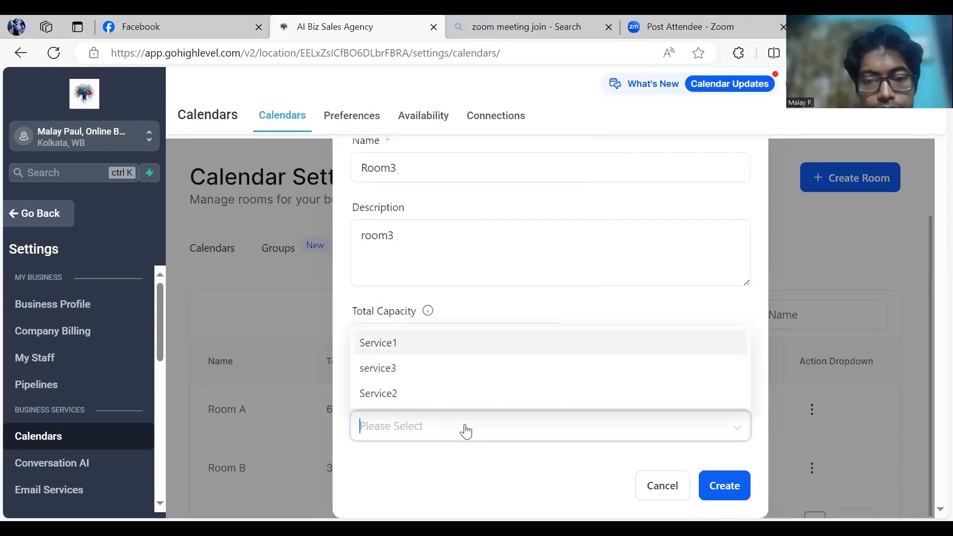
left_click(387, 372)
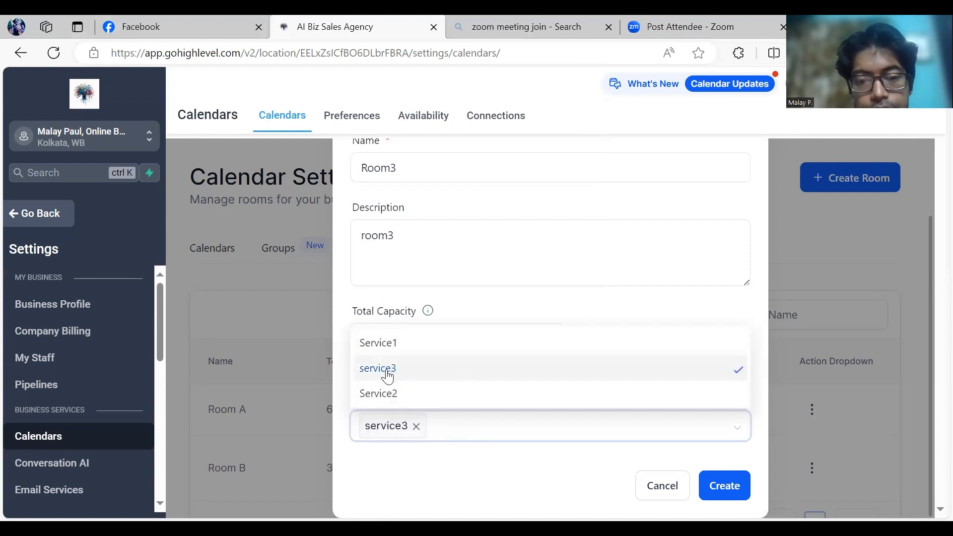
left_click(470, 472)
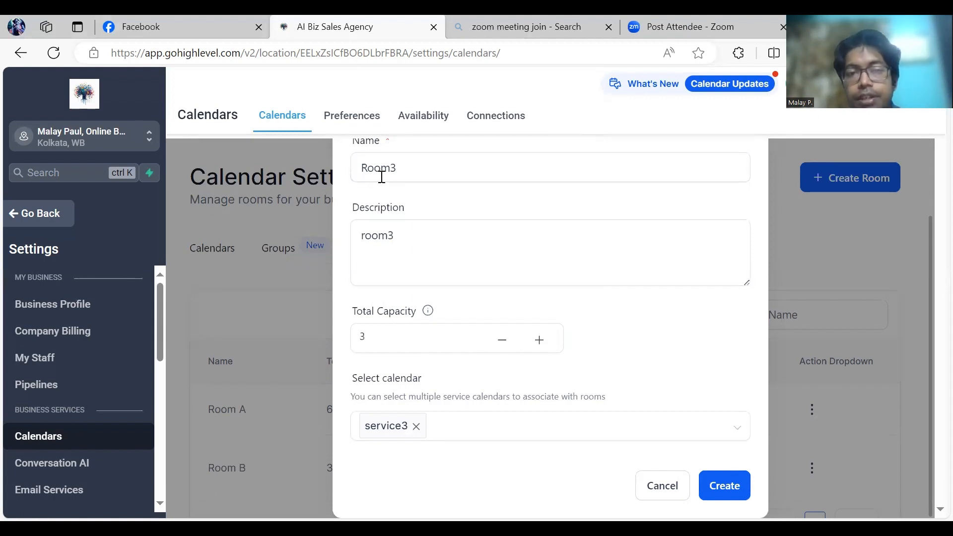
left_click(723, 486)
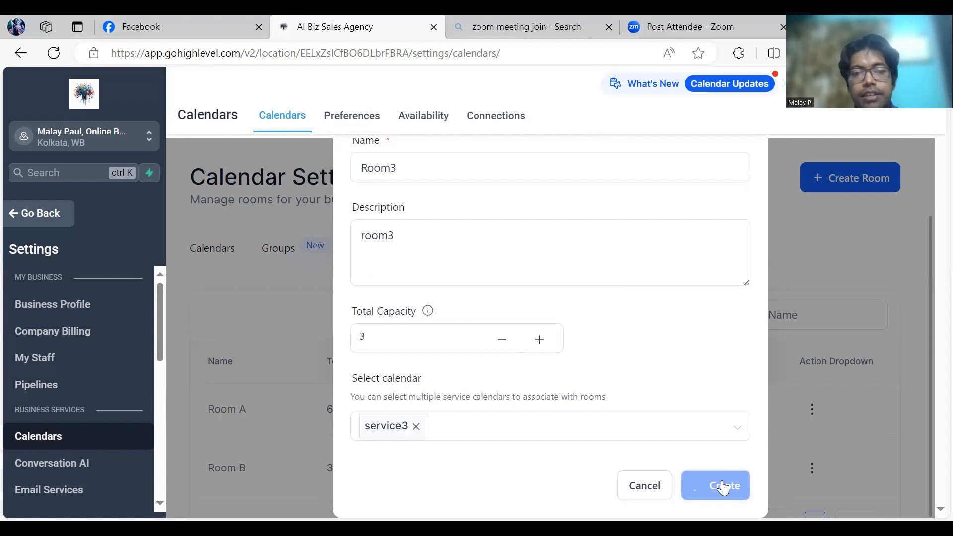
scroll(570, 391, "down", 2)
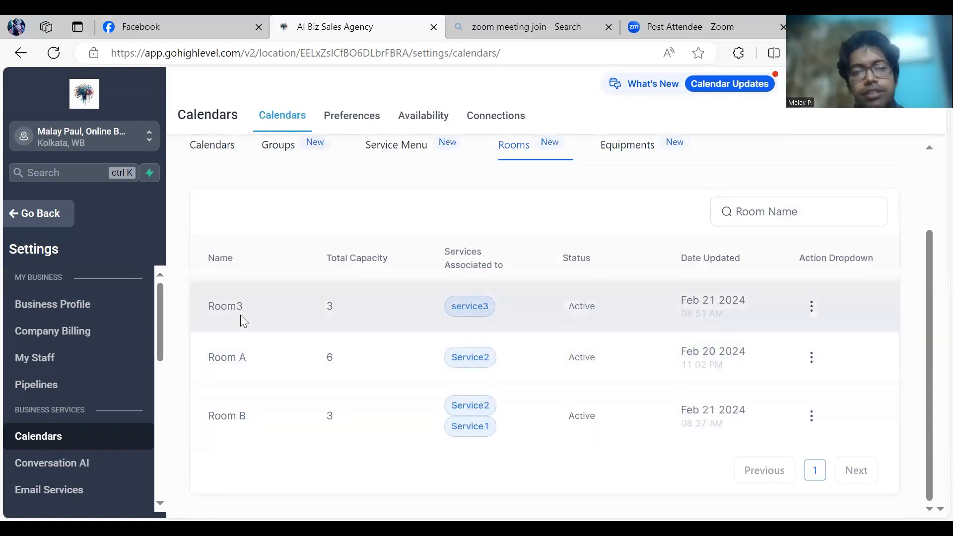
Start a new equipment item named "Instrument3" with the description "instru3"
scroll(868, 460, "up", 2)
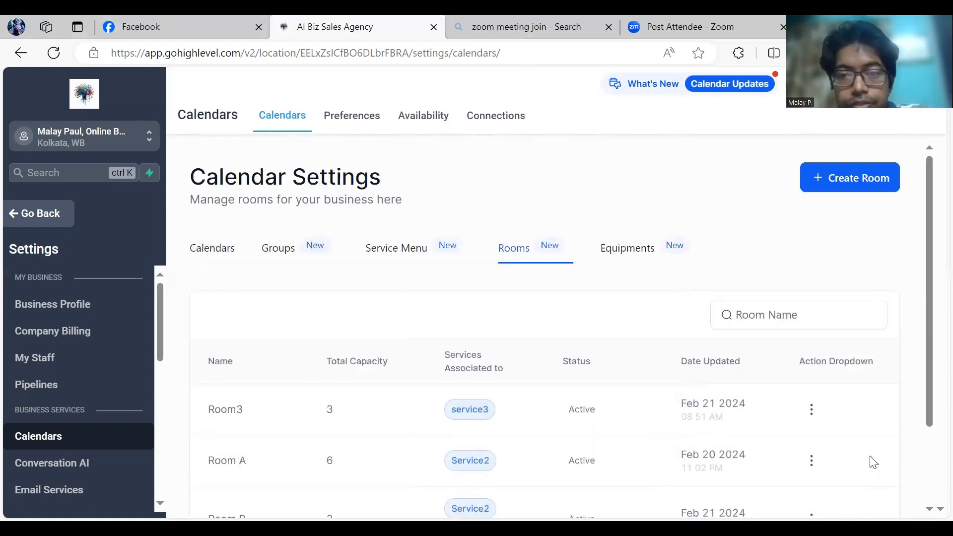
left_click(621, 252)
scroll(633, 380, "down", 1)
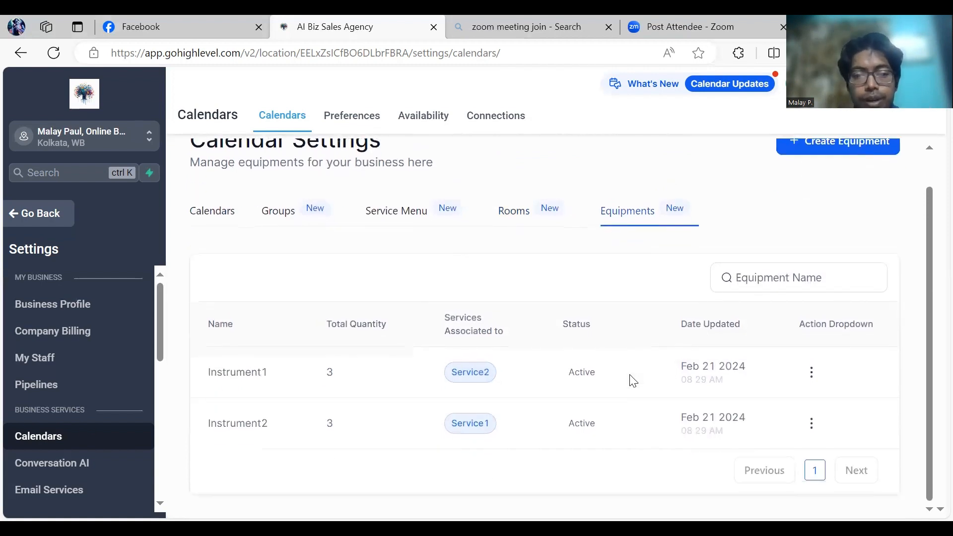
scroll(633, 381, "up", 1)
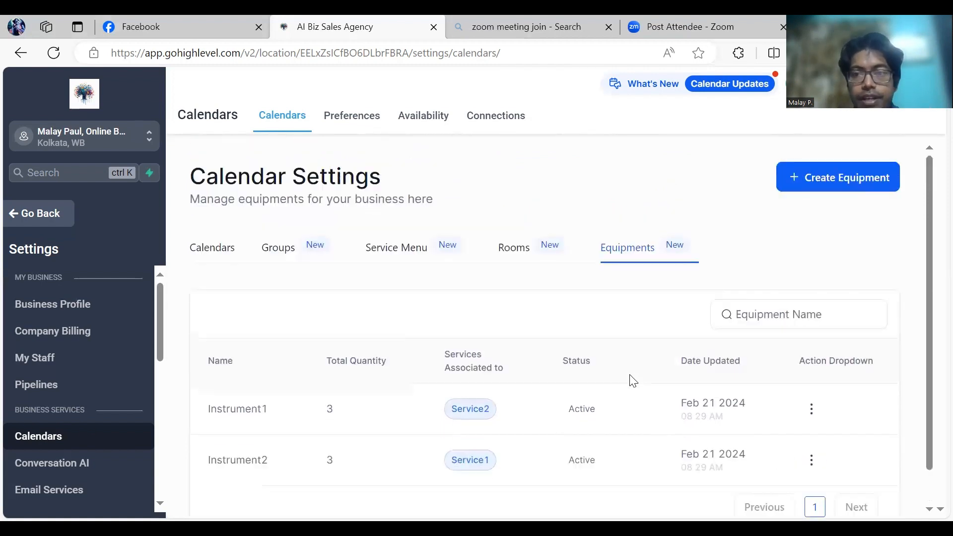
left_click(833, 181)
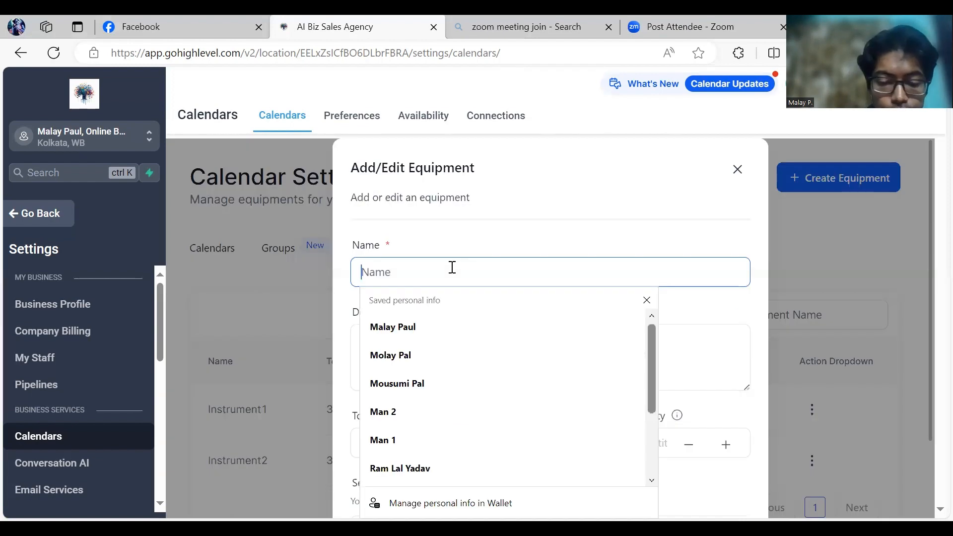
type("Ins")
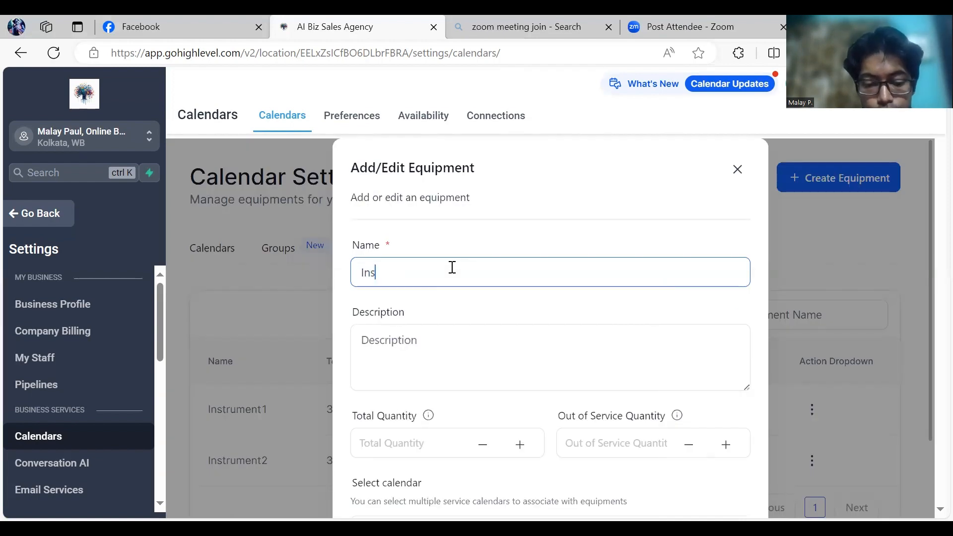
type("trument3")
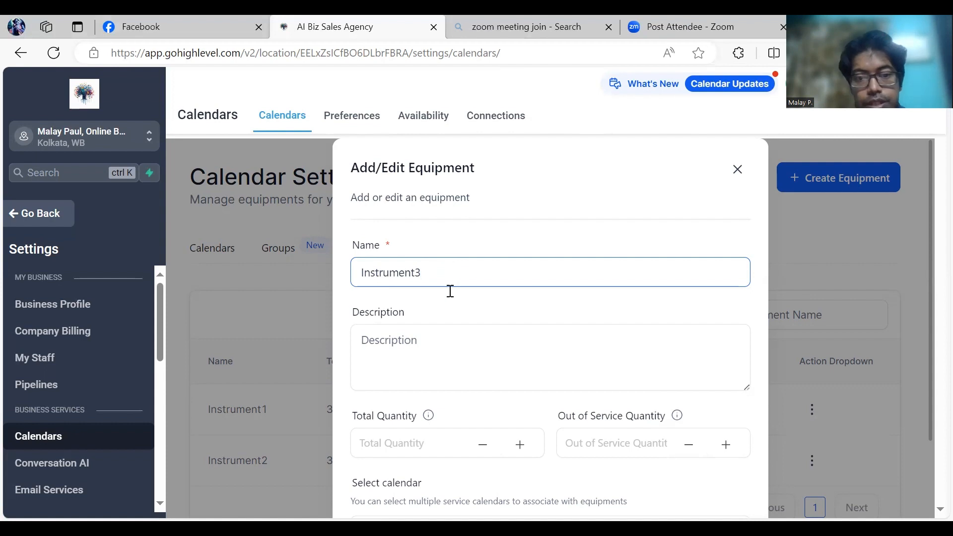
left_click(440, 340)
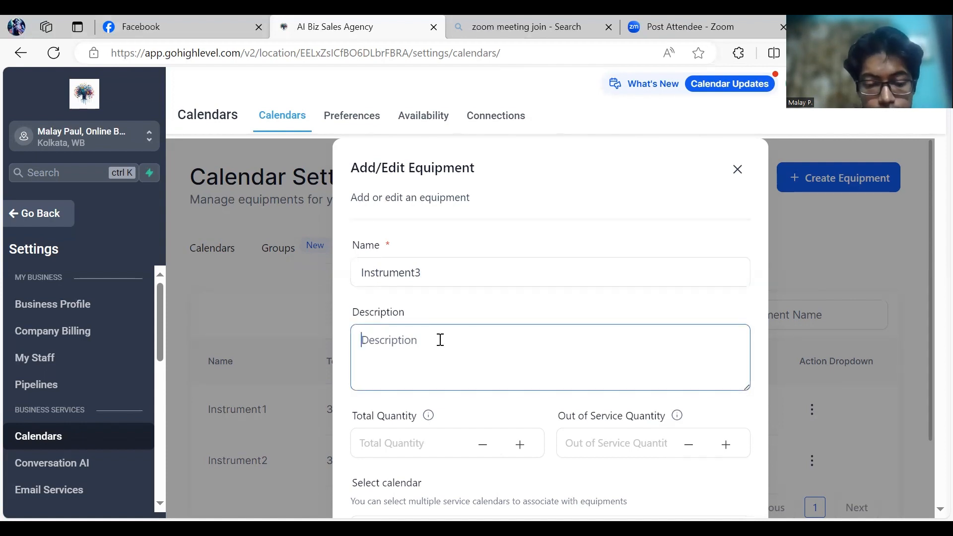
type("instru3")
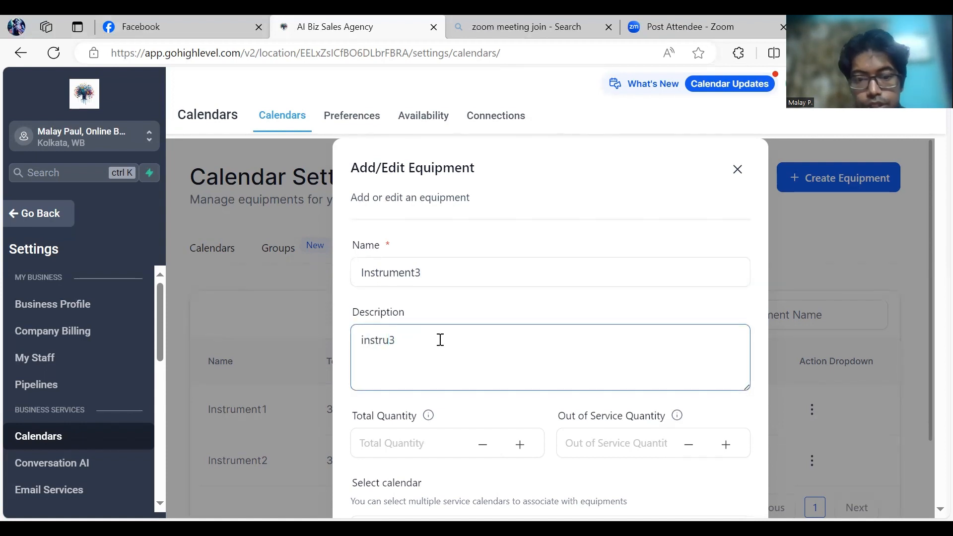
Set the new equipment's total quantity to 2 and its out of service quantity to 1
scroll(446, 347, "down", 2)
left_click(520, 342)
double_click(521, 341)
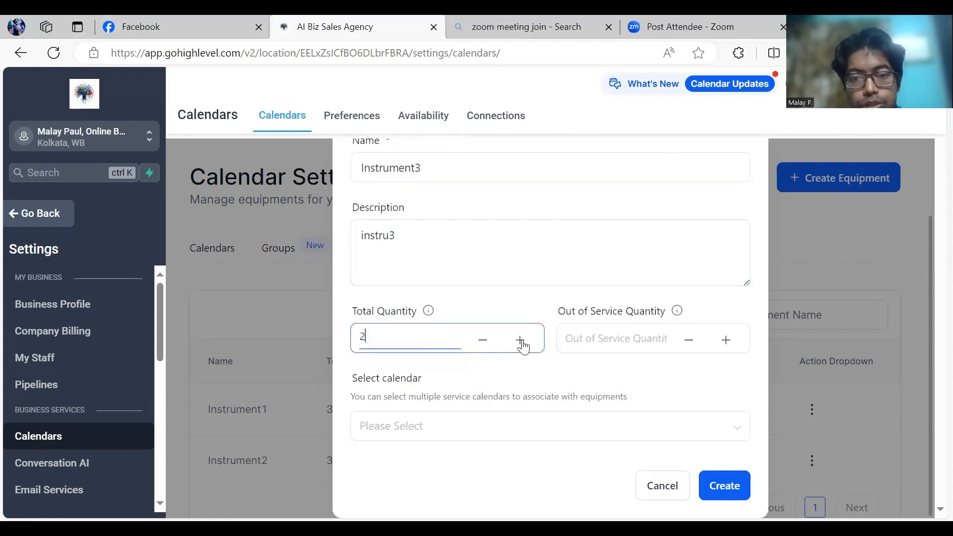
left_click(726, 343)
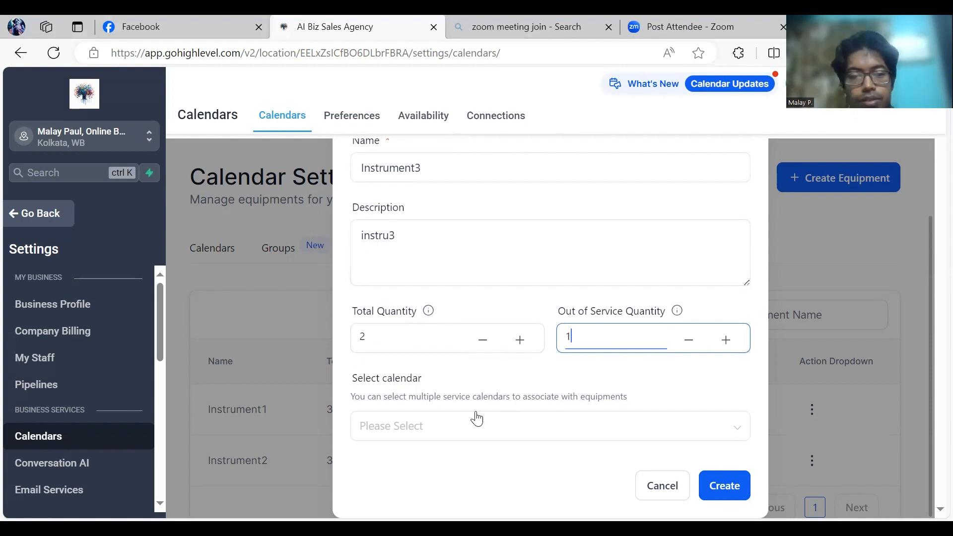
Associate the equipment with the Service2 calendar and create it
left_click(484, 429)
left_click(389, 395)
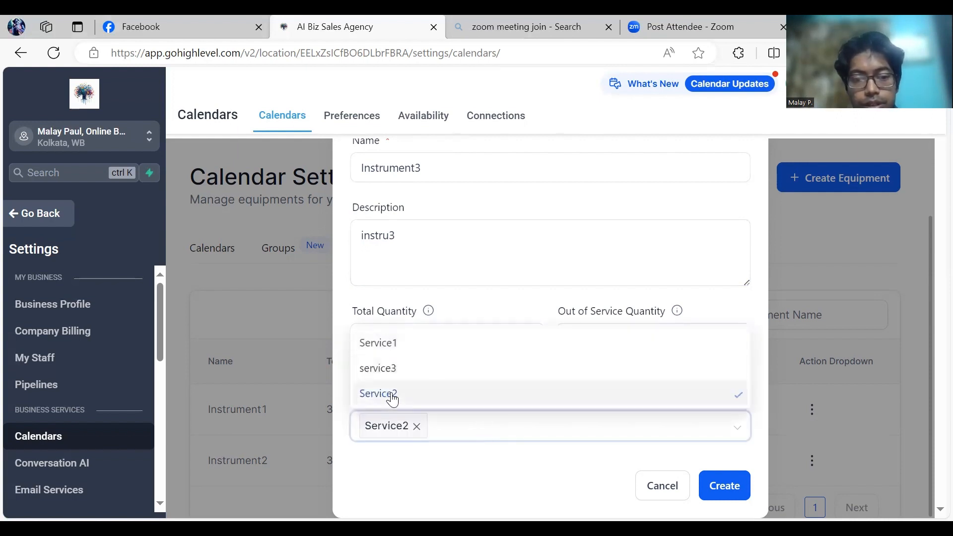
left_click(345, 320)
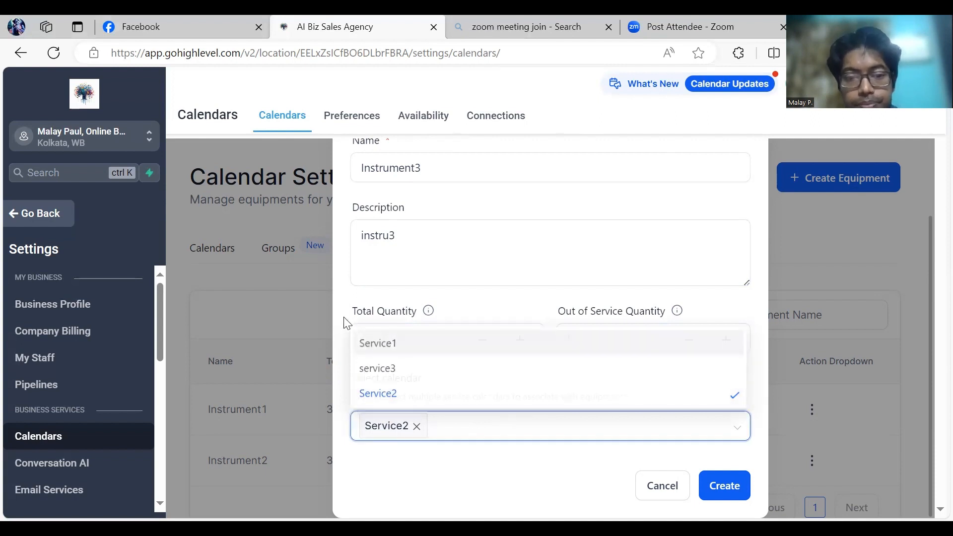
scroll(601, 462, "up", 2)
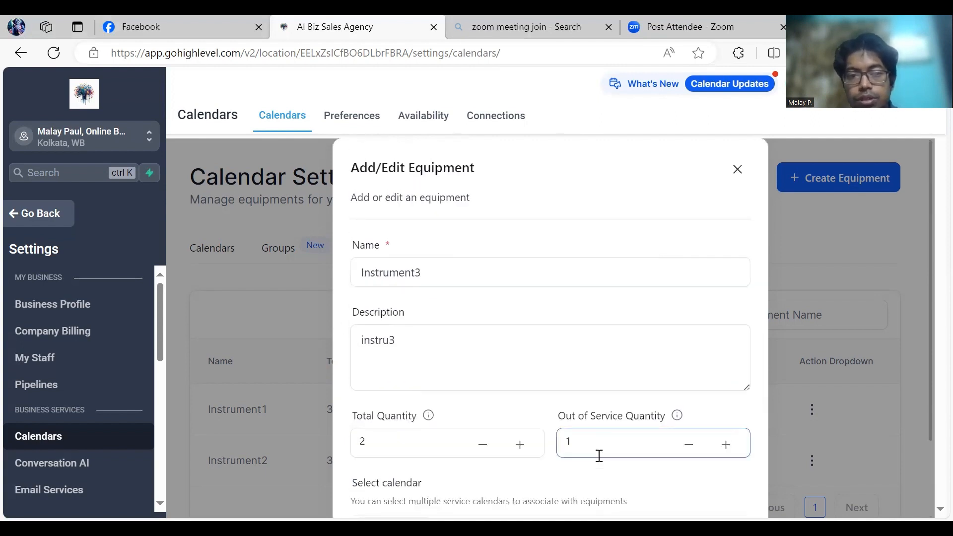
scroll(598, 453, "down", 2)
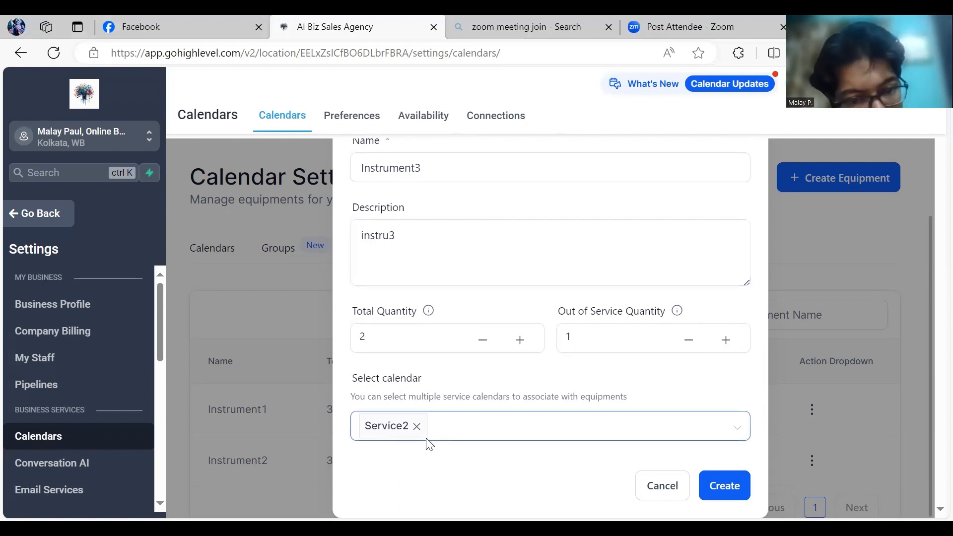
left_click(723, 481)
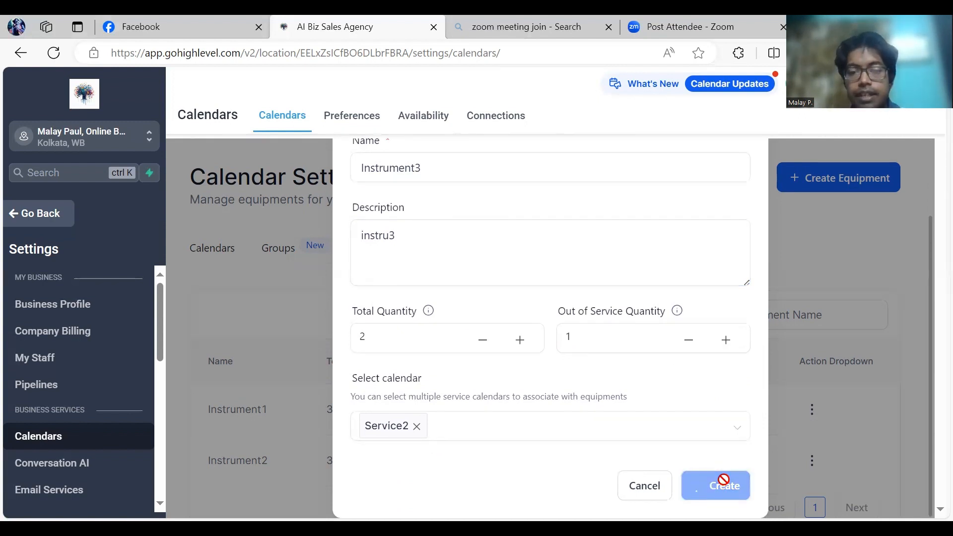
Review which services are associated with each item in the equipment and room lists
scroll(345, 364, "down", 2)
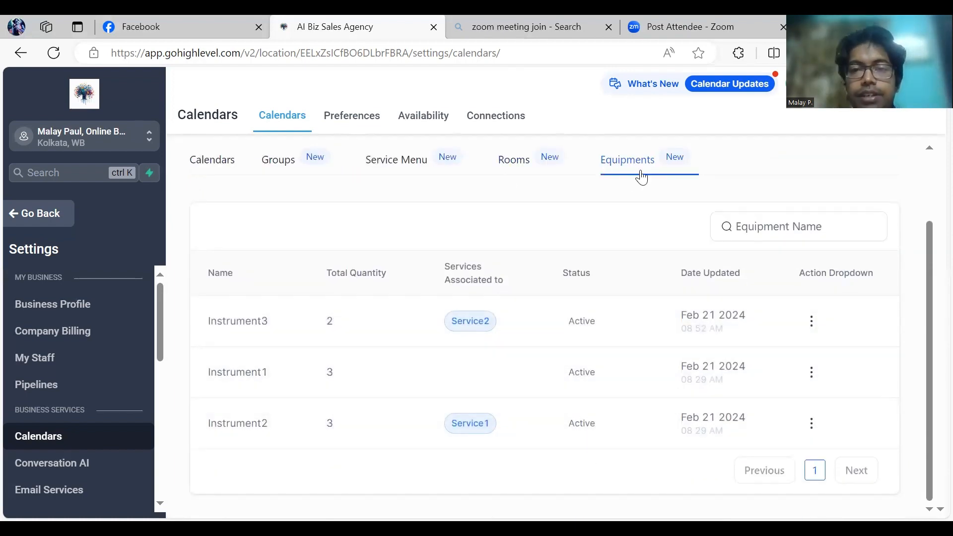
left_click(520, 167)
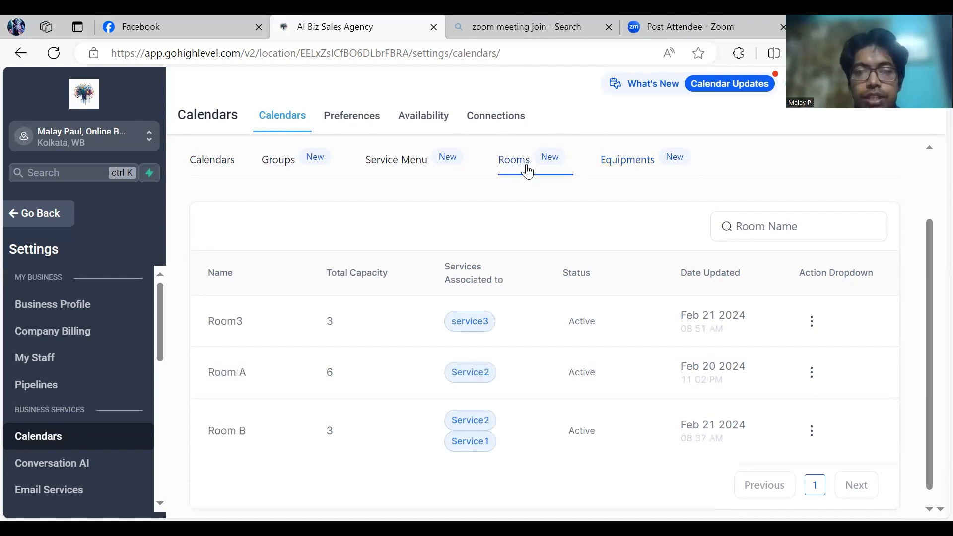
left_click(628, 163)
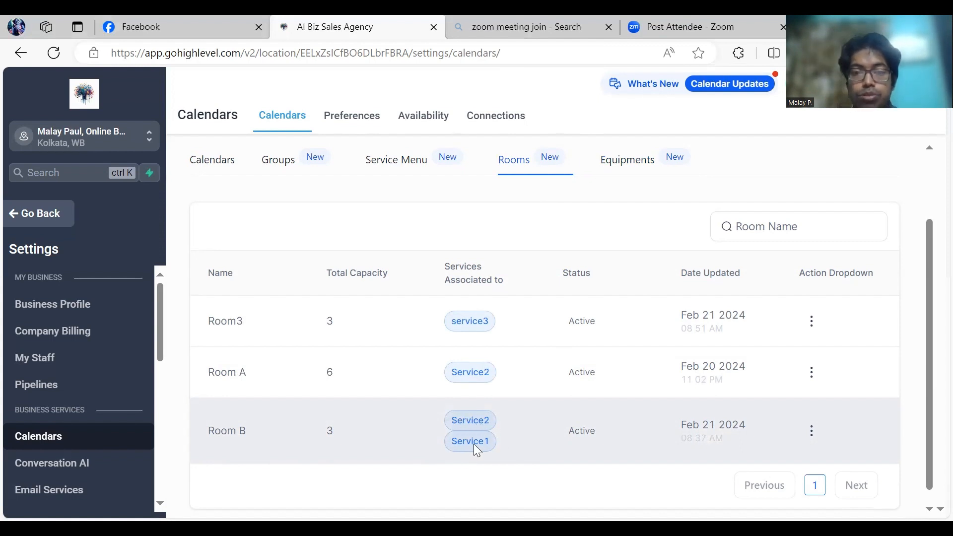
left_click(628, 160)
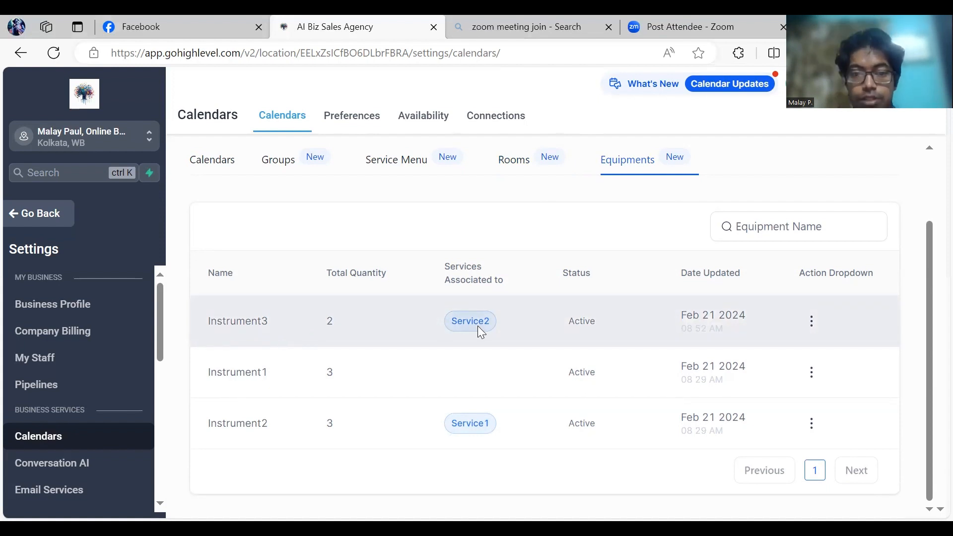
Open the Service1 calendar for editing and examine its room and equipment selections
left_click(216, 161)
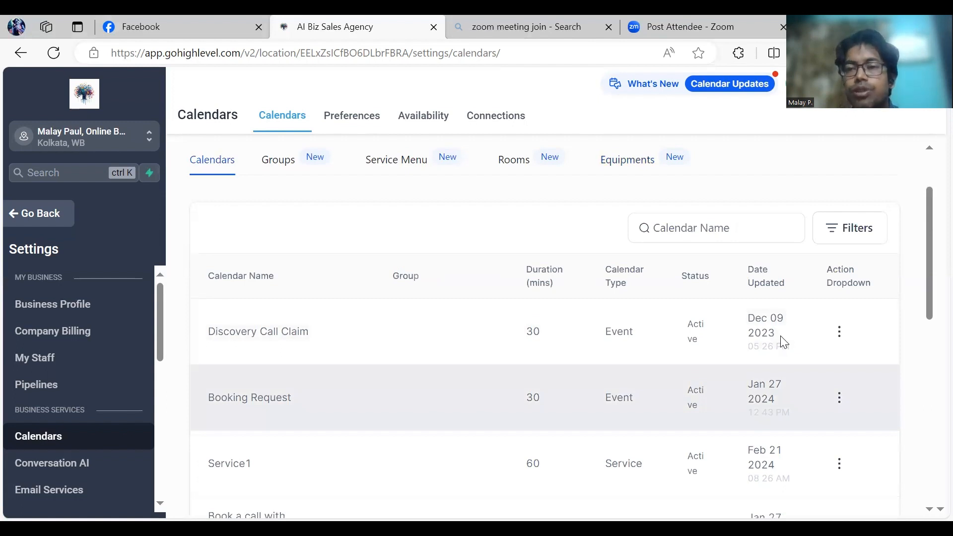
scroll(645, 374, "down", 1)
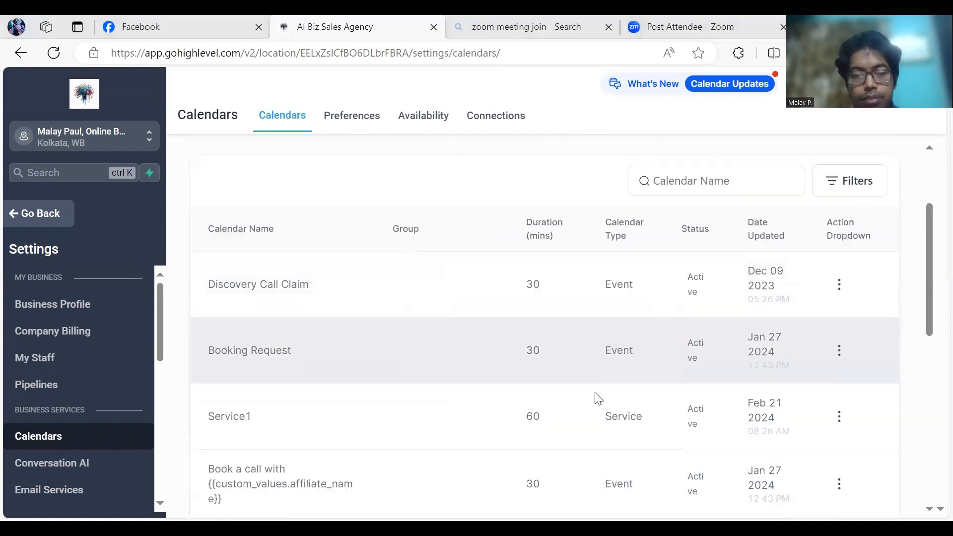
left_click(839, 406)
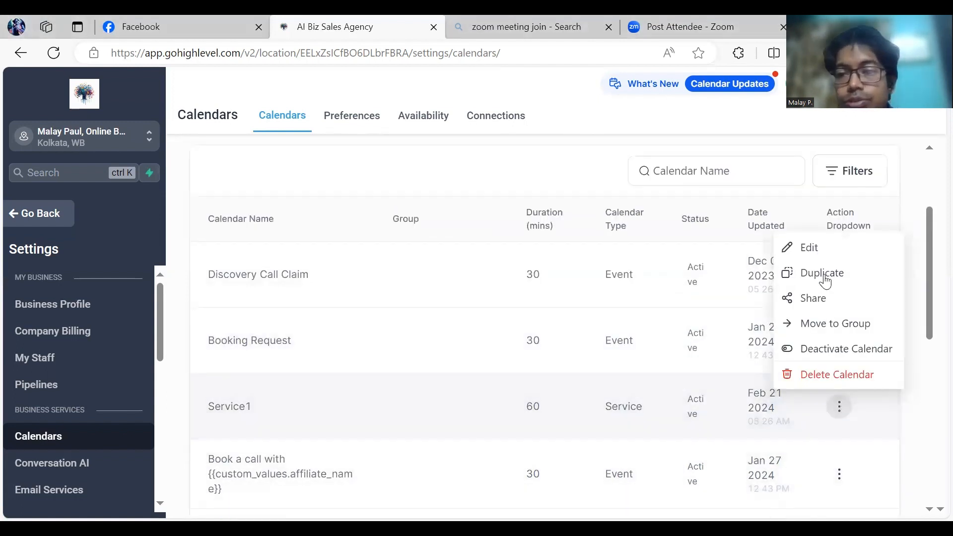
left_click(813, 255)
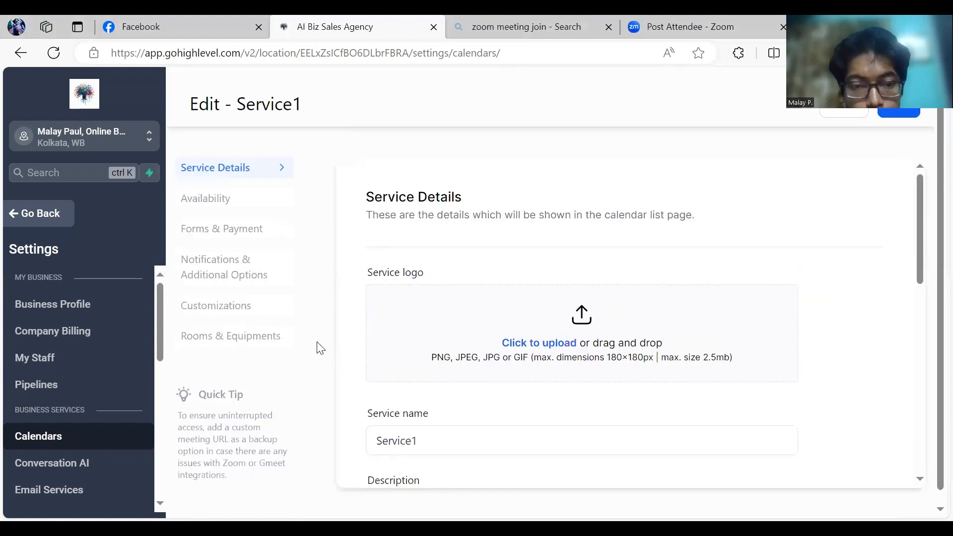
left_click(231, 341)
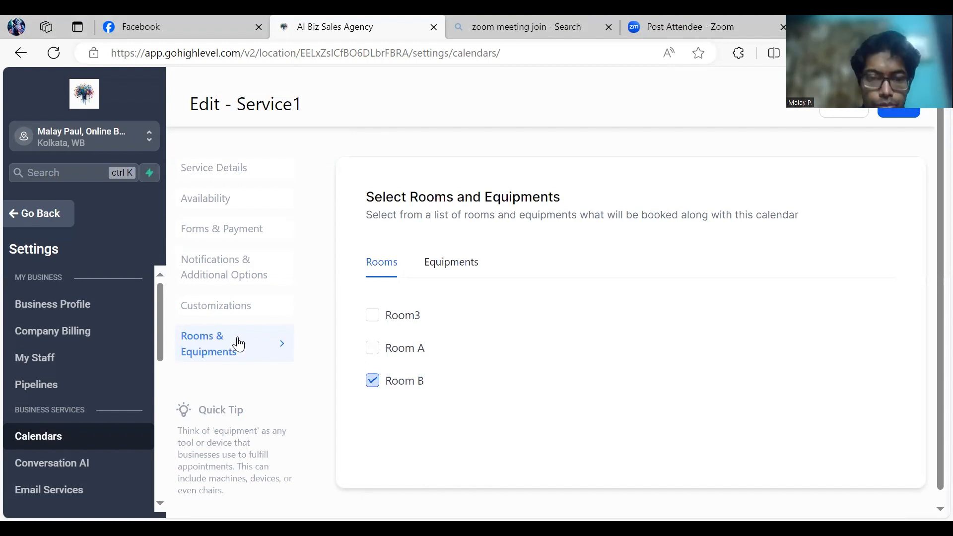
left_click(451, 262)
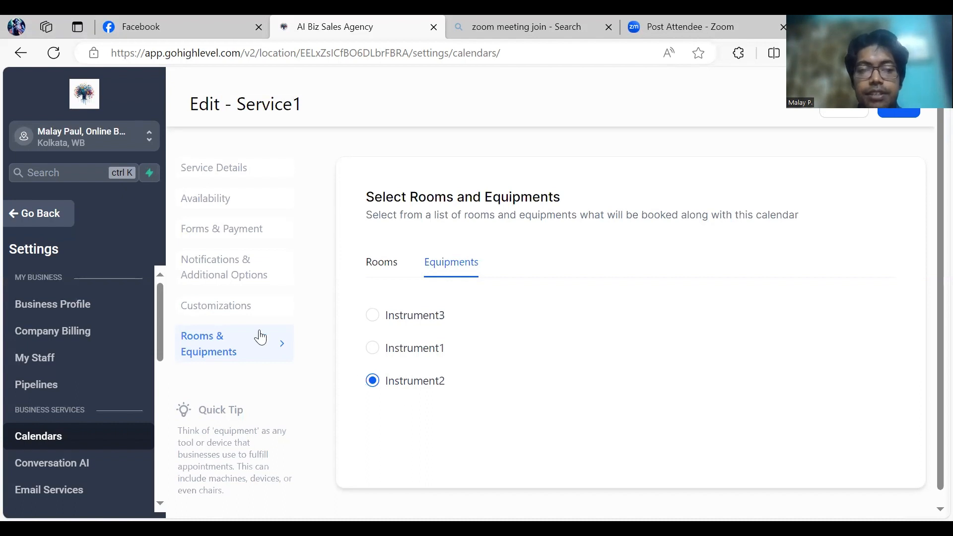
left_click(382, 268)
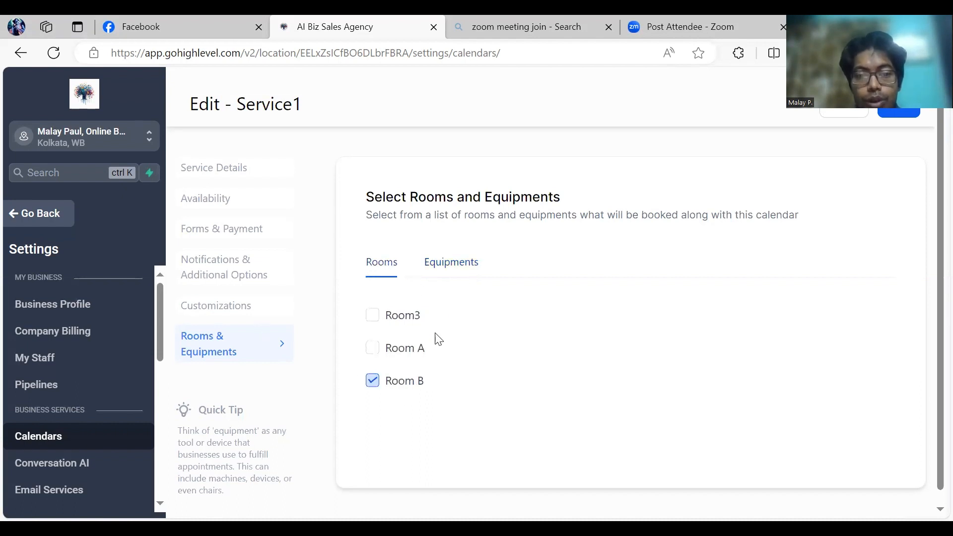